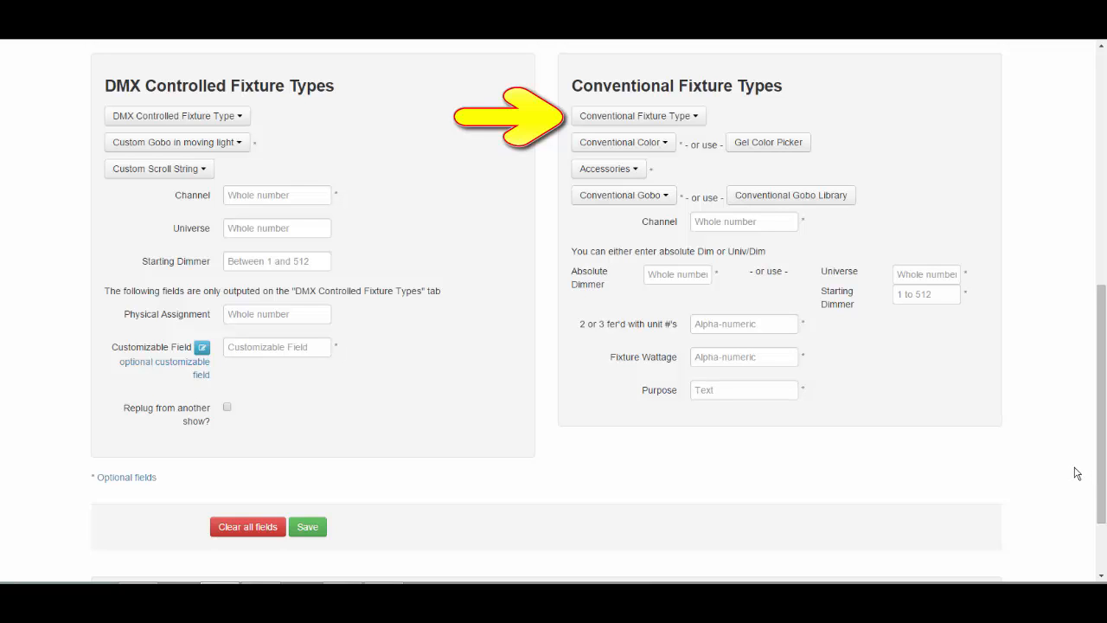
# - Add an uncategorized conventional fixture type Par 56 with manufacturer Altman and color frame size 7.5 x 7.5
pyautogui.click(696, 118)
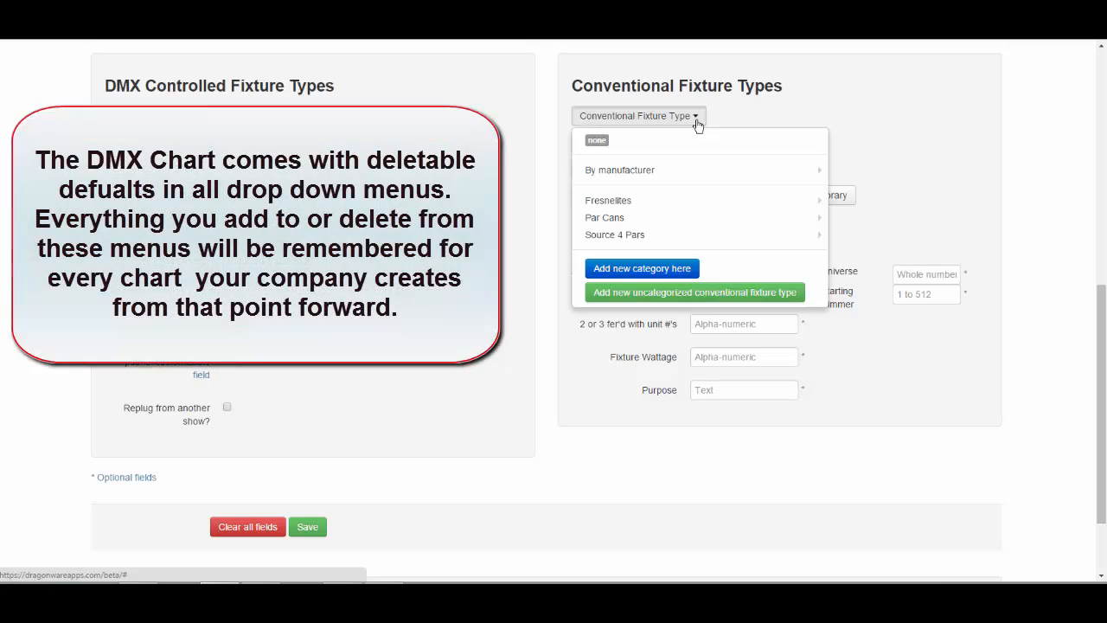
pyautogui.moveTo(717, 171)
pyautogui.moveTo(852, 172)
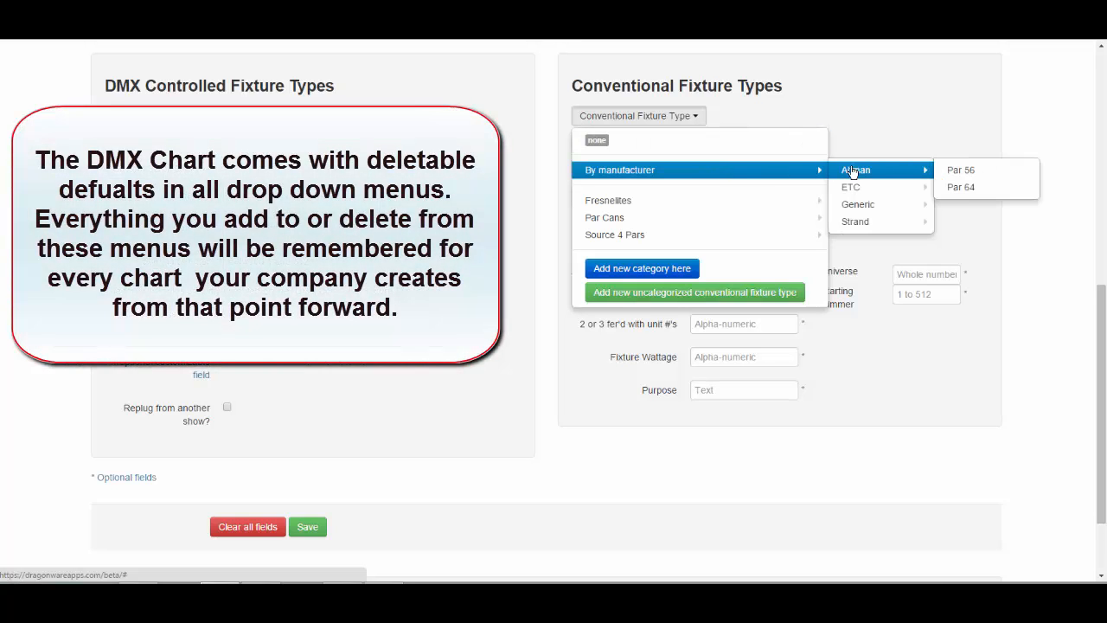
pyautogui.moveTo(899, 191)
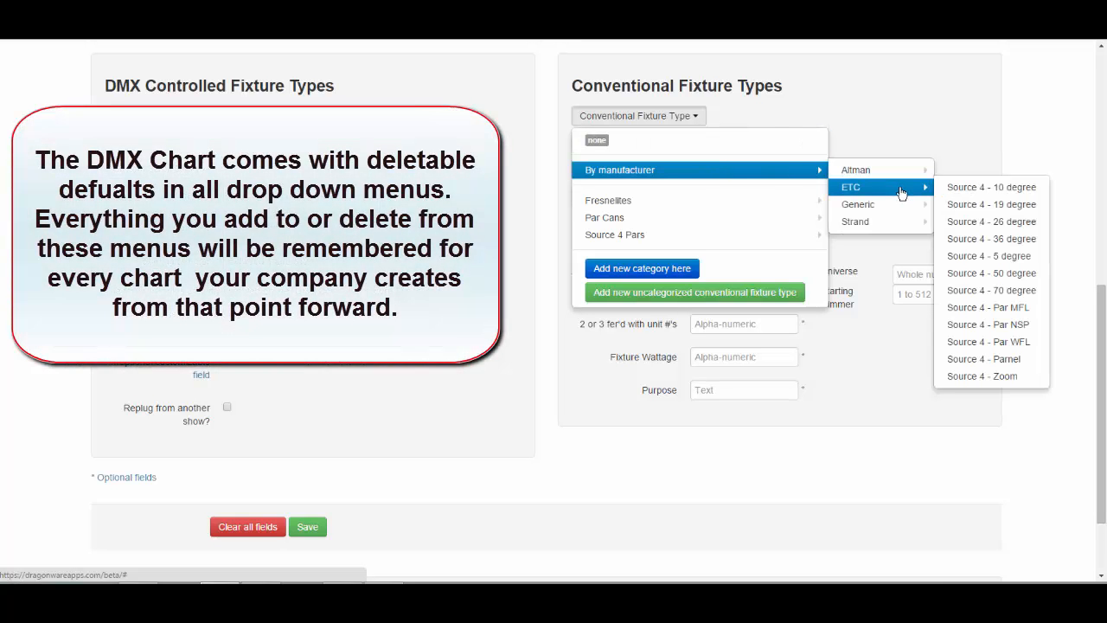
pyautogui.moveTo(899, 212)
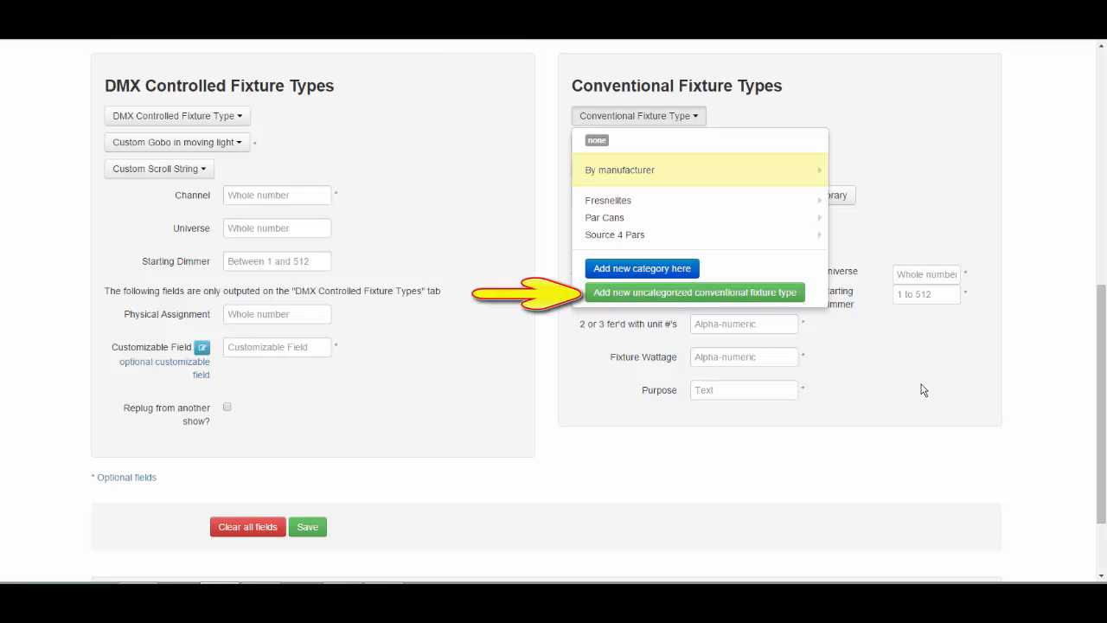
pyautogui.click(741, 296)
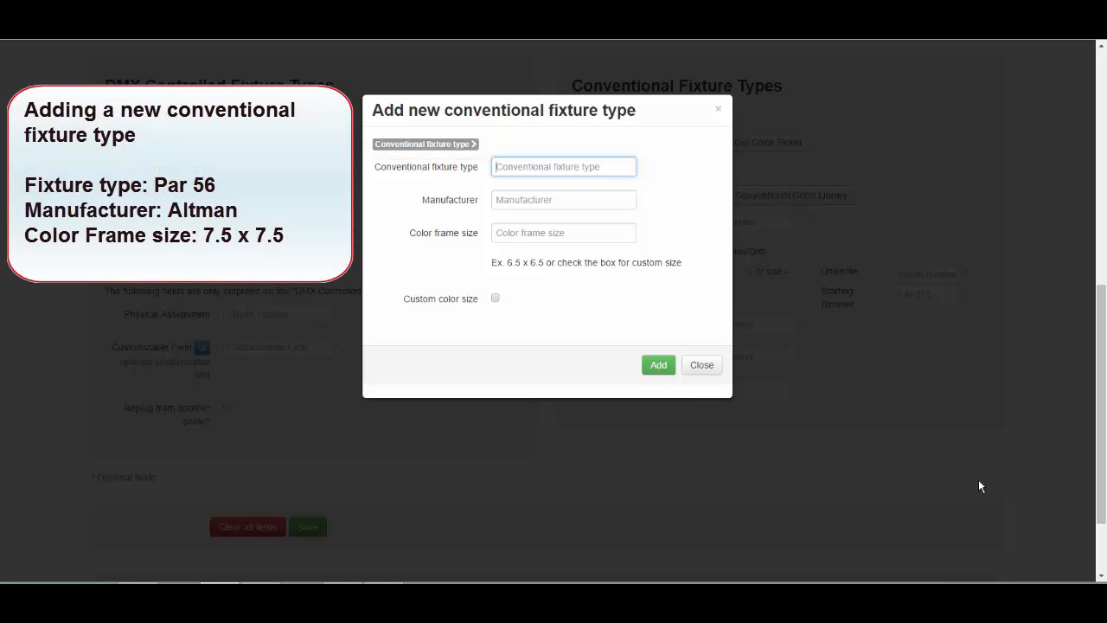
pyautogui.write('Par 56')
pyautogui.click(588, 204)
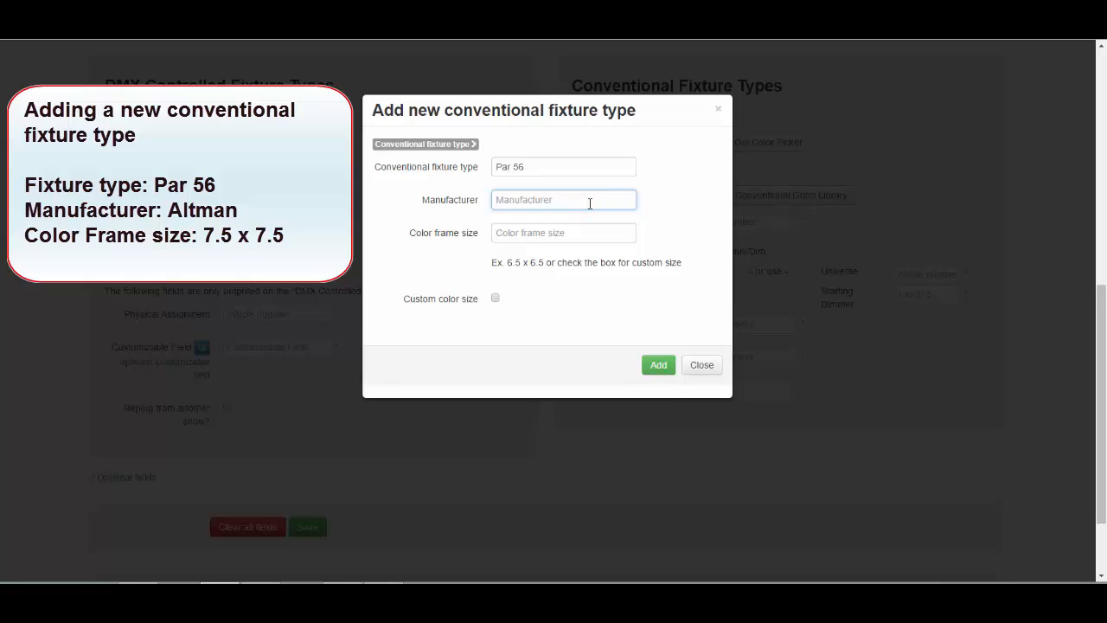
pyautogui.write('Altman')
pyautogui.click(531, 233)
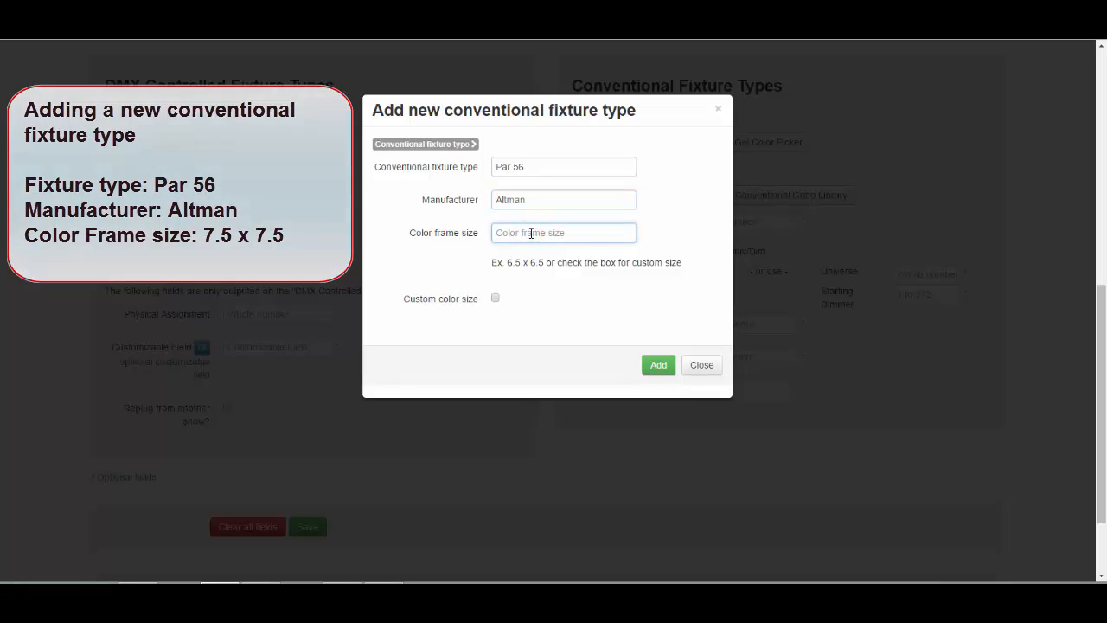
pyautogui.write('7.5 x')
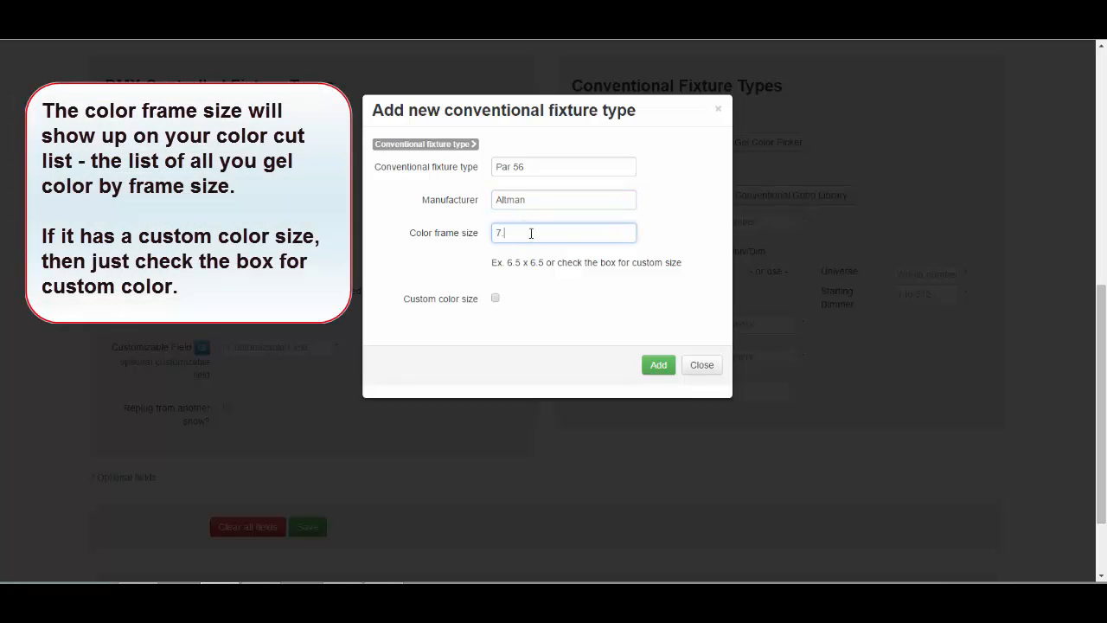
pyautogui.write(' 7.5')
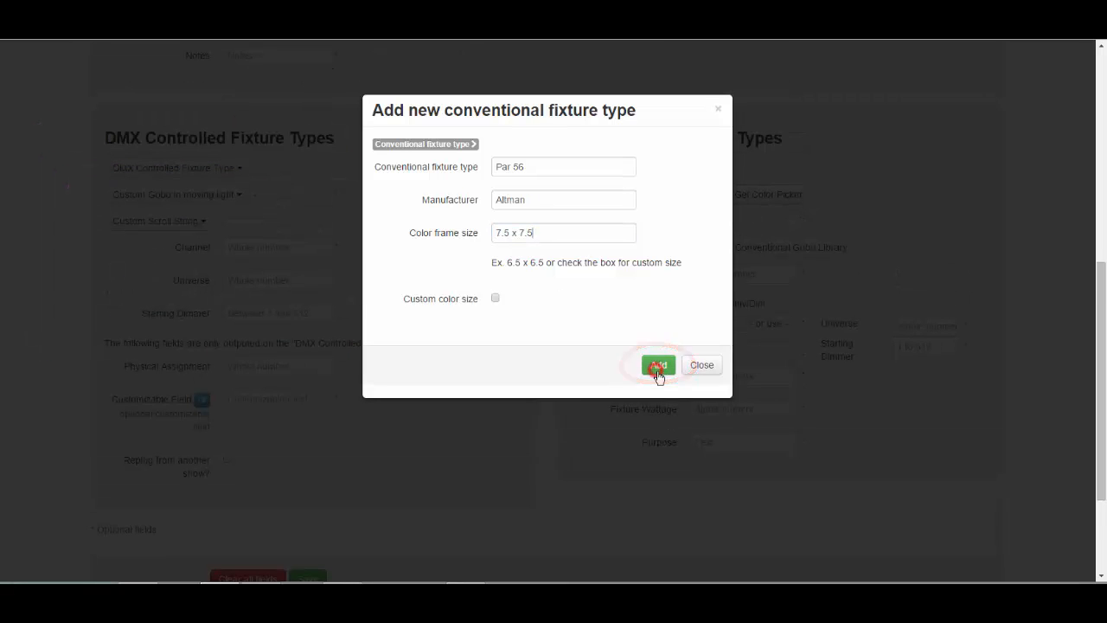
pyautogui.click(657, 367)
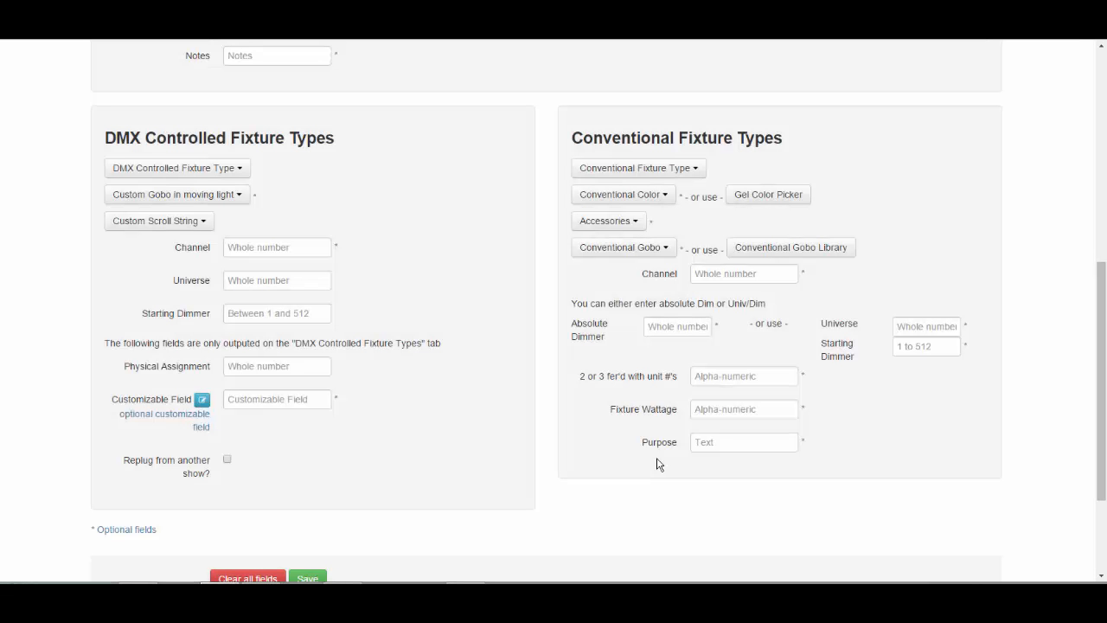
# - Choose Altman's Par 56 as the conventional fixture type by manufacturer and view its details
pyautogui.click(695, 173)
pyautogui.moveTo(726, 224)
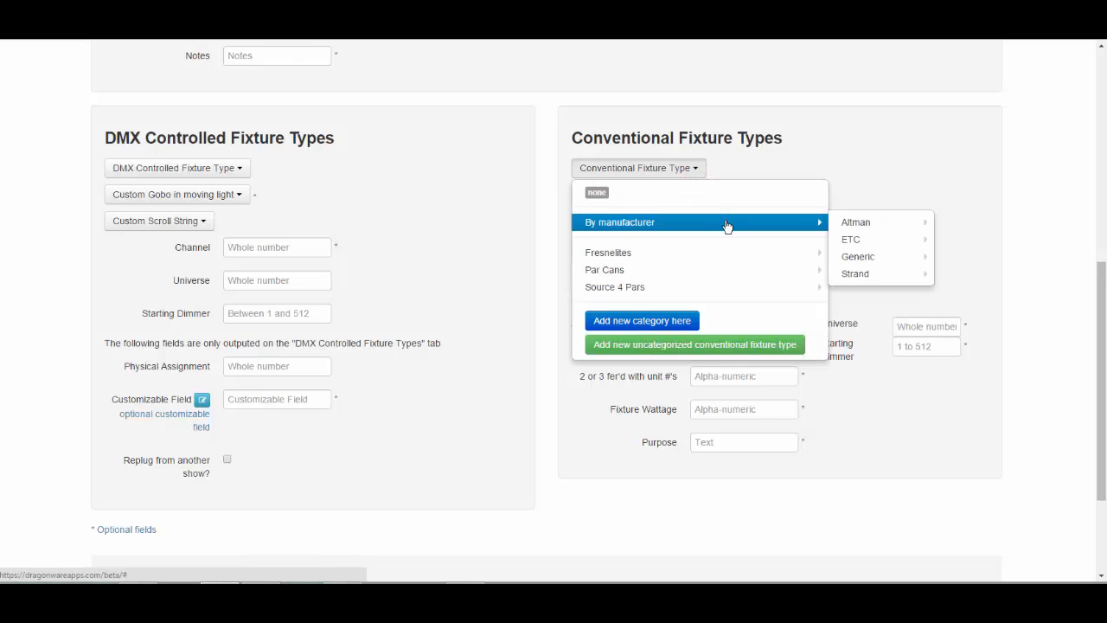
pyautogui.moveTo(848, 227)
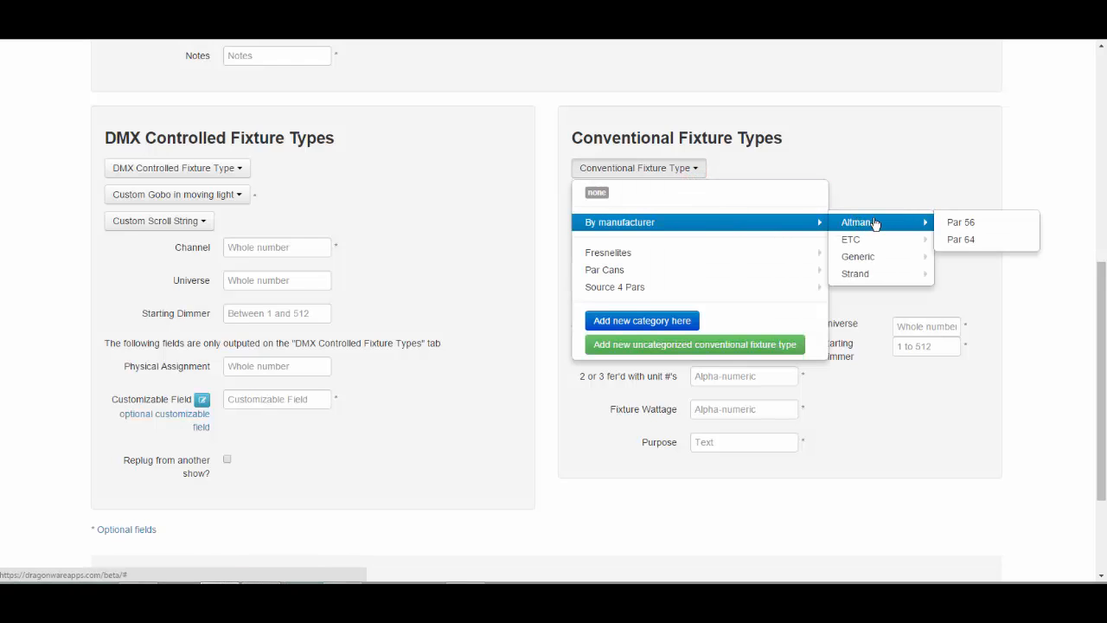
pyautogui.click(1022, 227)
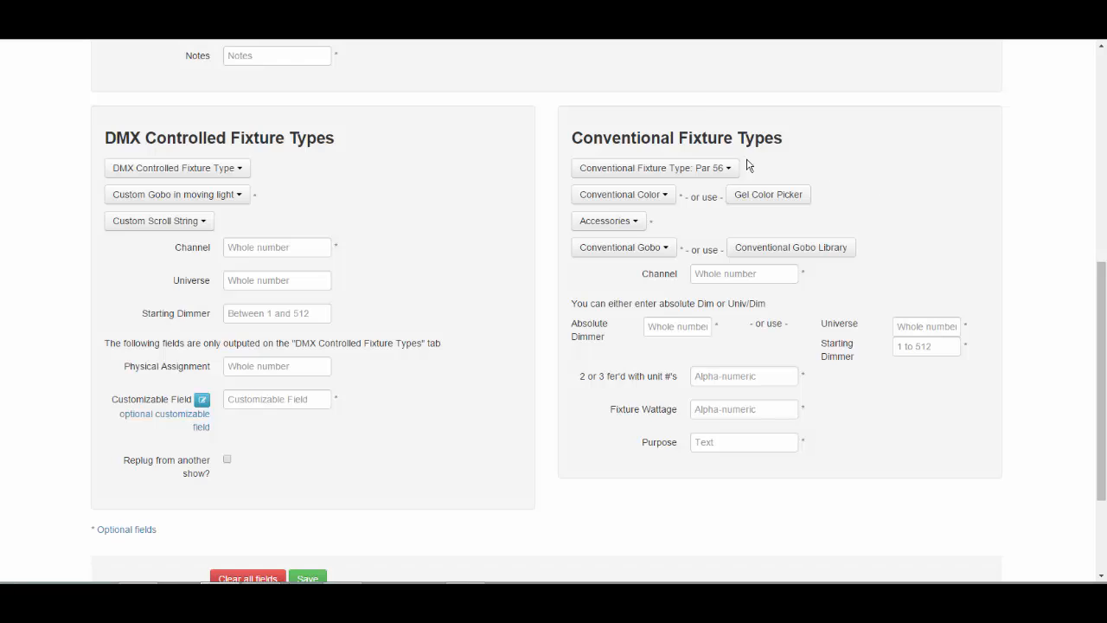
pyautogui.moveTo(722, 170)
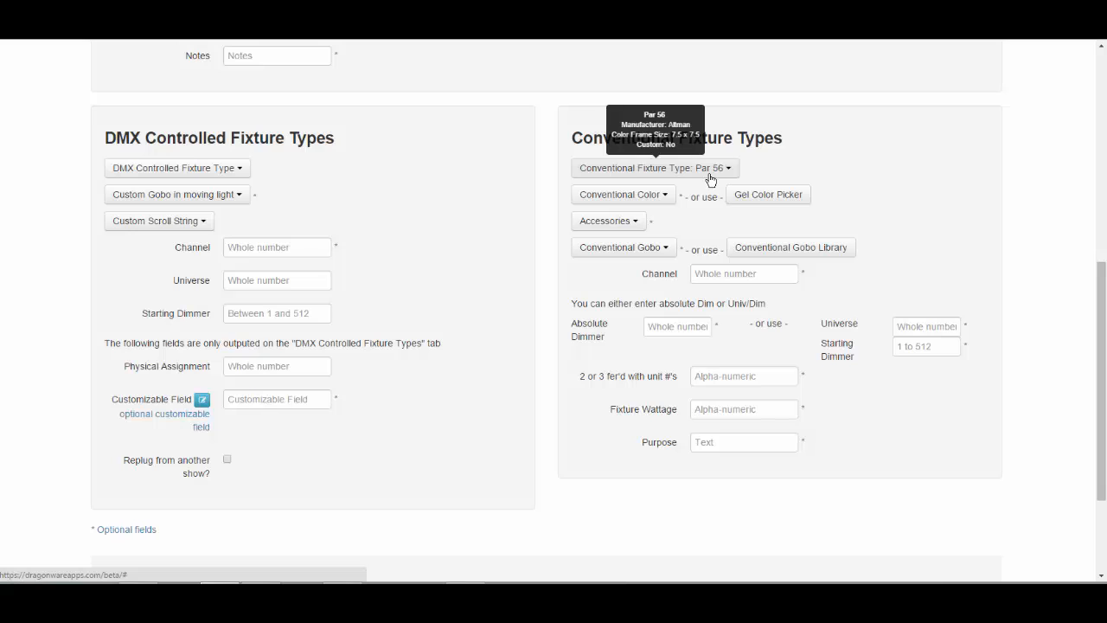
# - Add a new conventional fixture type category named Practicals
pyautogui.click(710, 176)
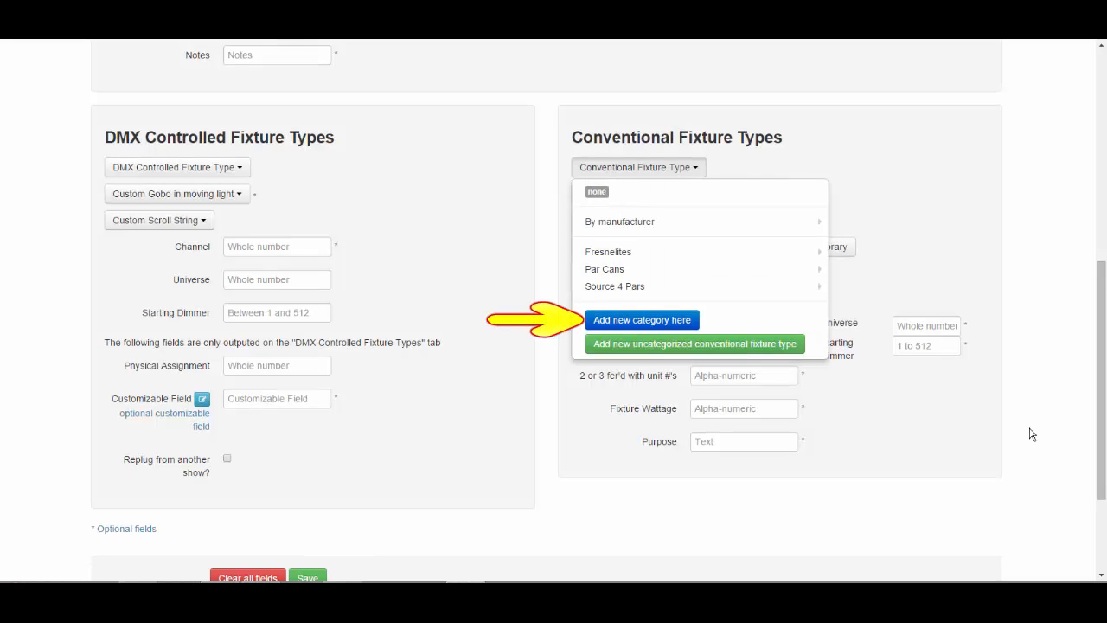
pyautogui.click(627, 325)
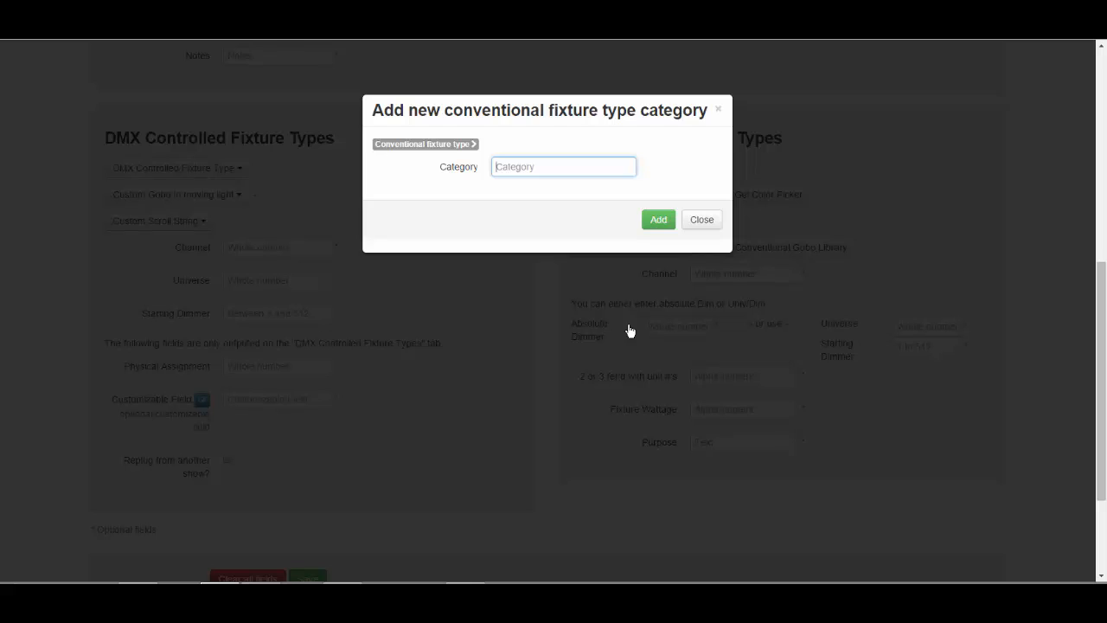
pyautogui.write('Practicals')
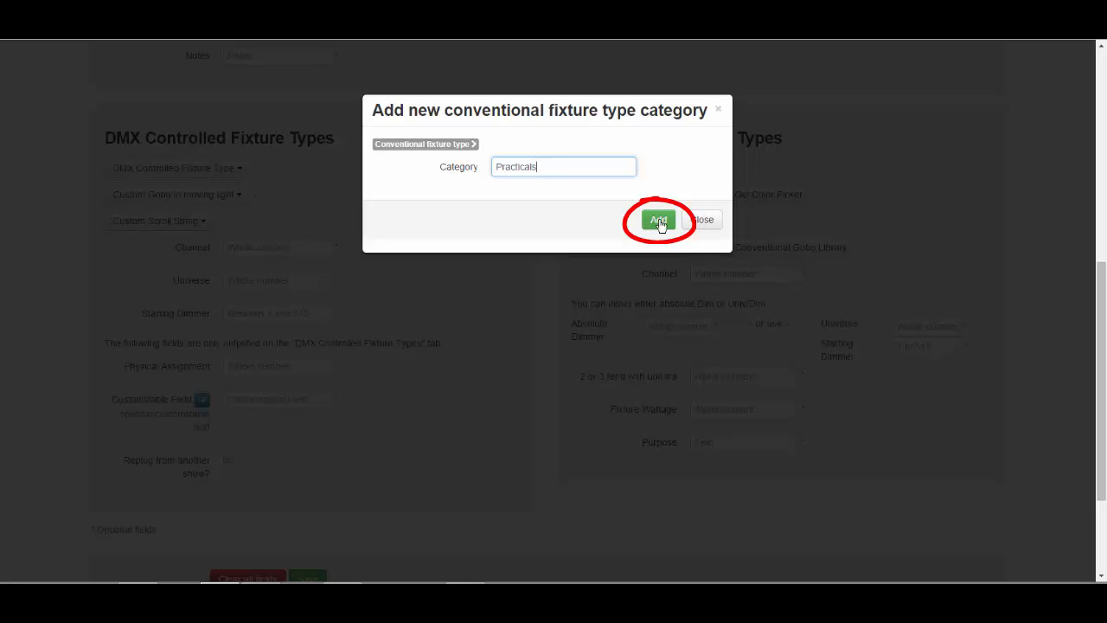
pyautogui.click(659, 221)
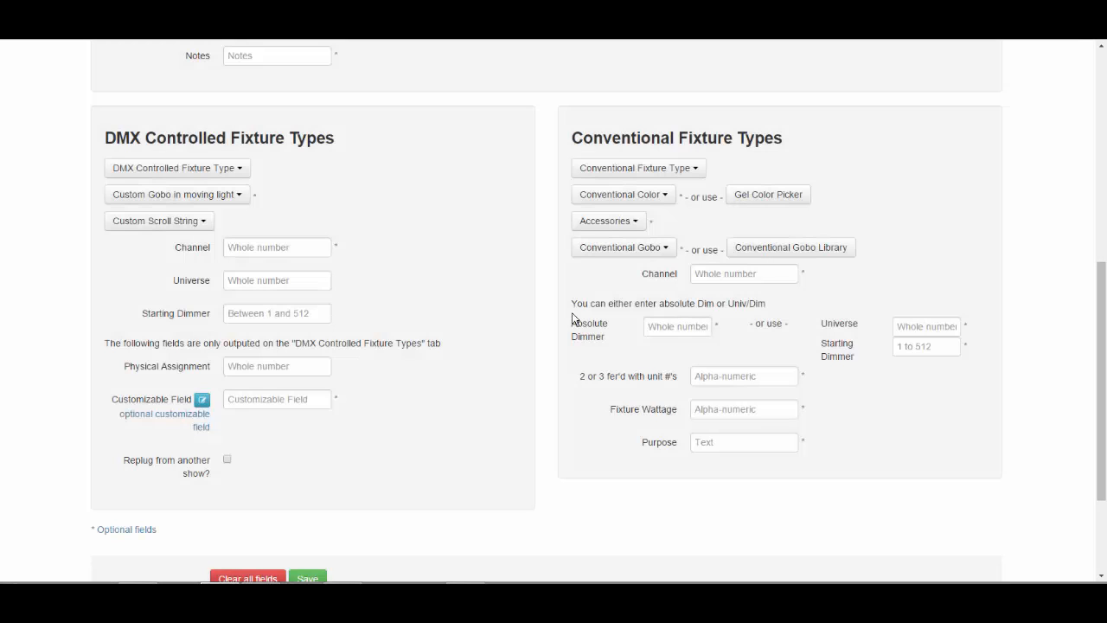
# - Add a Chandelier fixture type to the Practicals category with manufacturer Generic and custom color size enabled
pyautogui.click(700, 170)
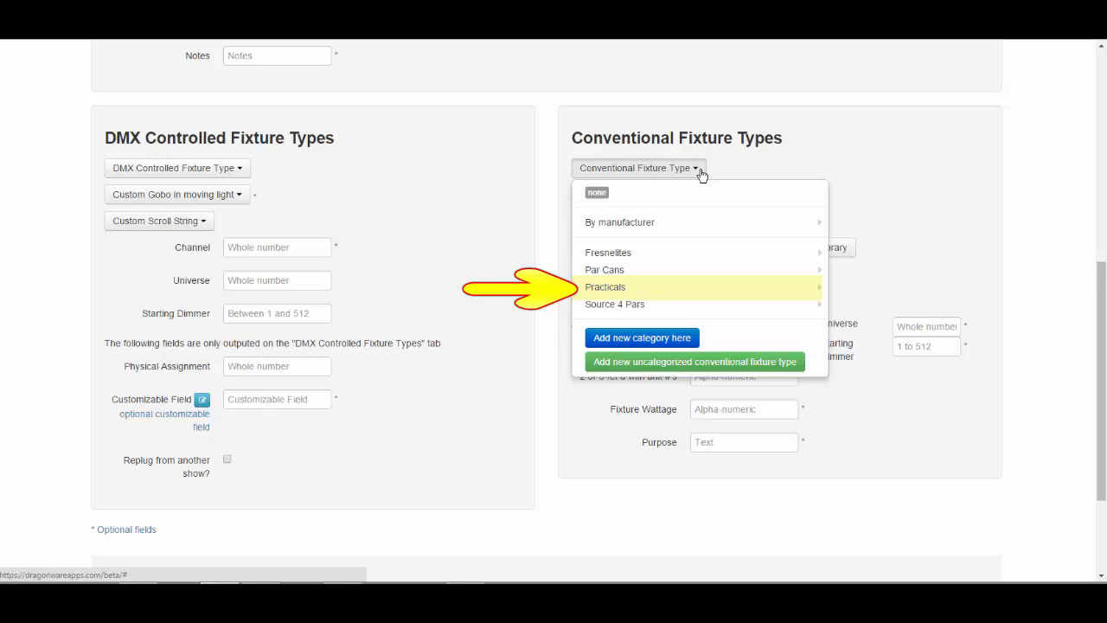
pyautogui.moveTo(775, 297)
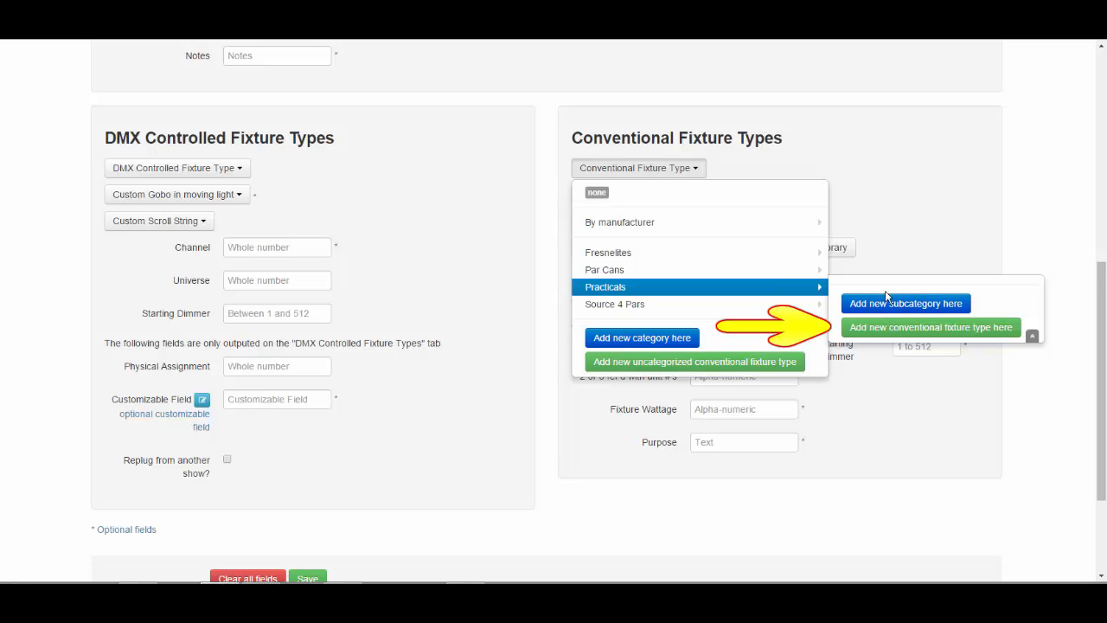
pyautogui.click(890, 332)
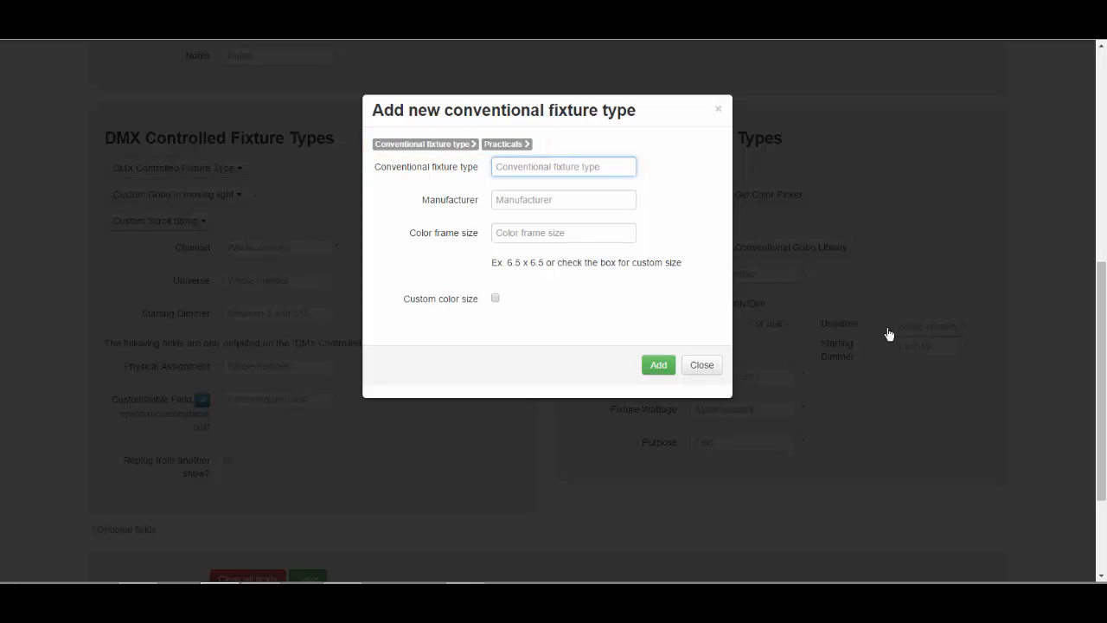
pyautogui.write('Chandelier')
pyautogui.click(603, 199)
pyautogui.write('Ge')
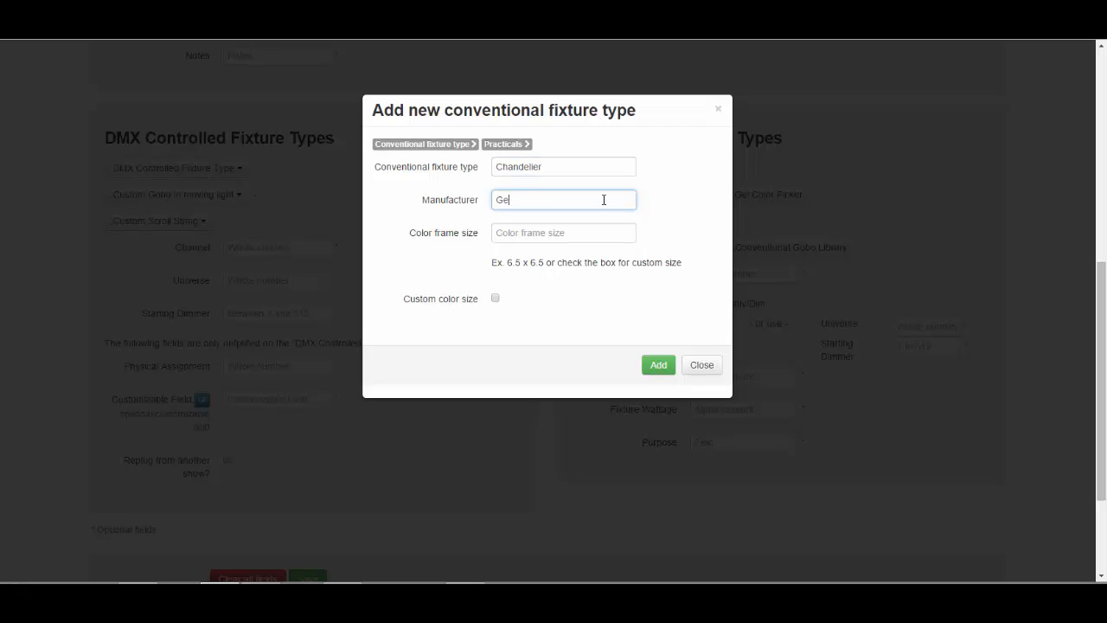
pyautogui.write('neric')
pyautogui.click(495, 297)
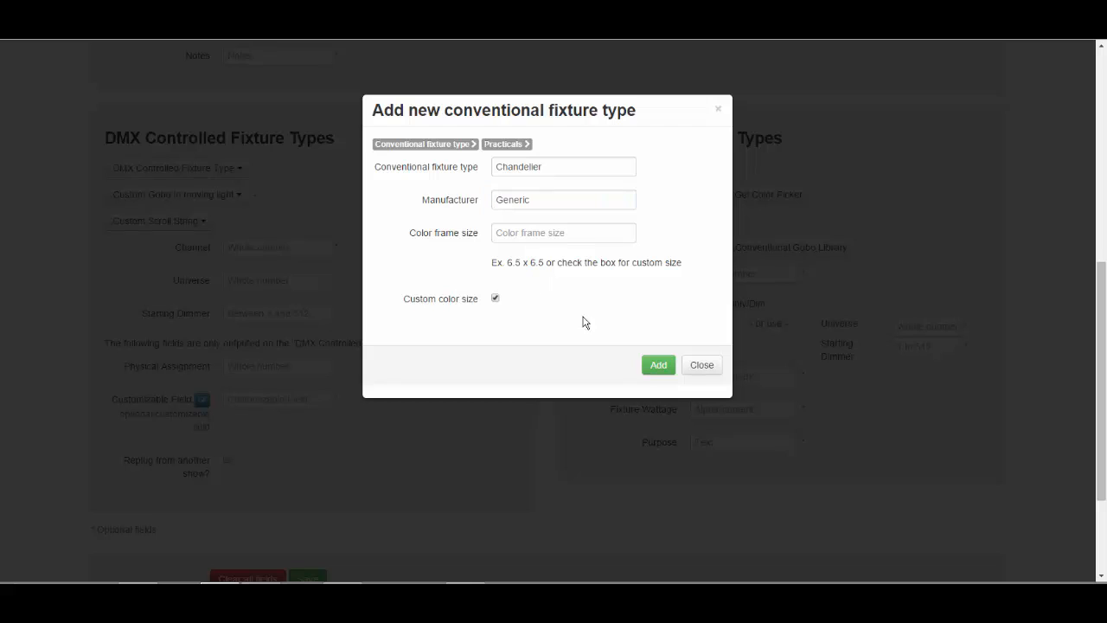
pyautogui.click(659, 366)
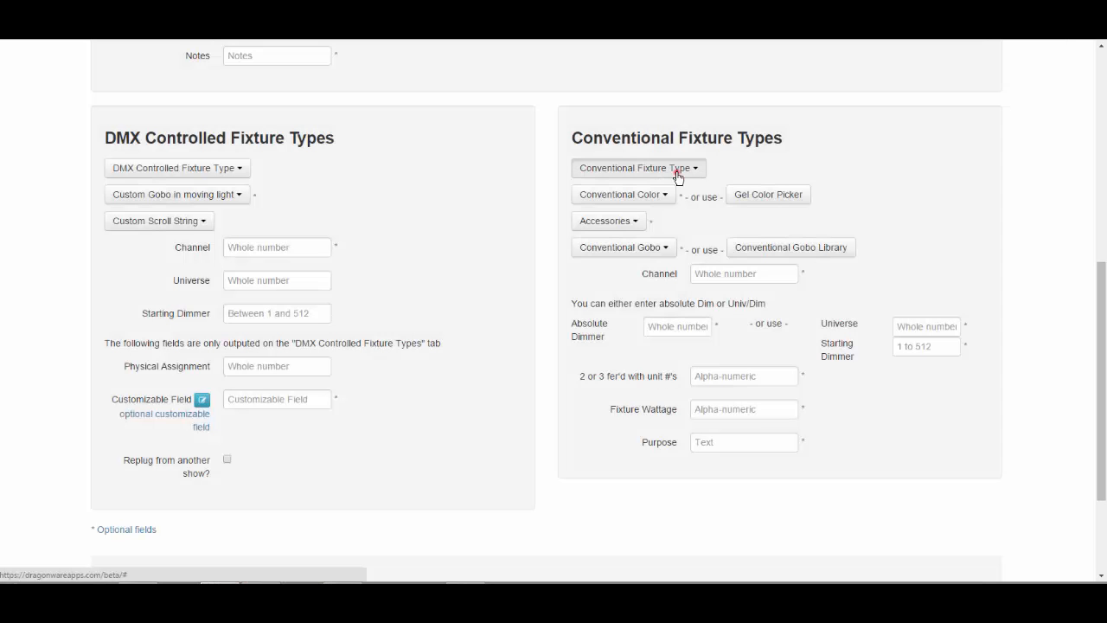
# - Choose Chandelier from the Practicals category as the conventional fixture type
pyautogui.click(677, 172)
pyautogui.moveTo(724, 294)
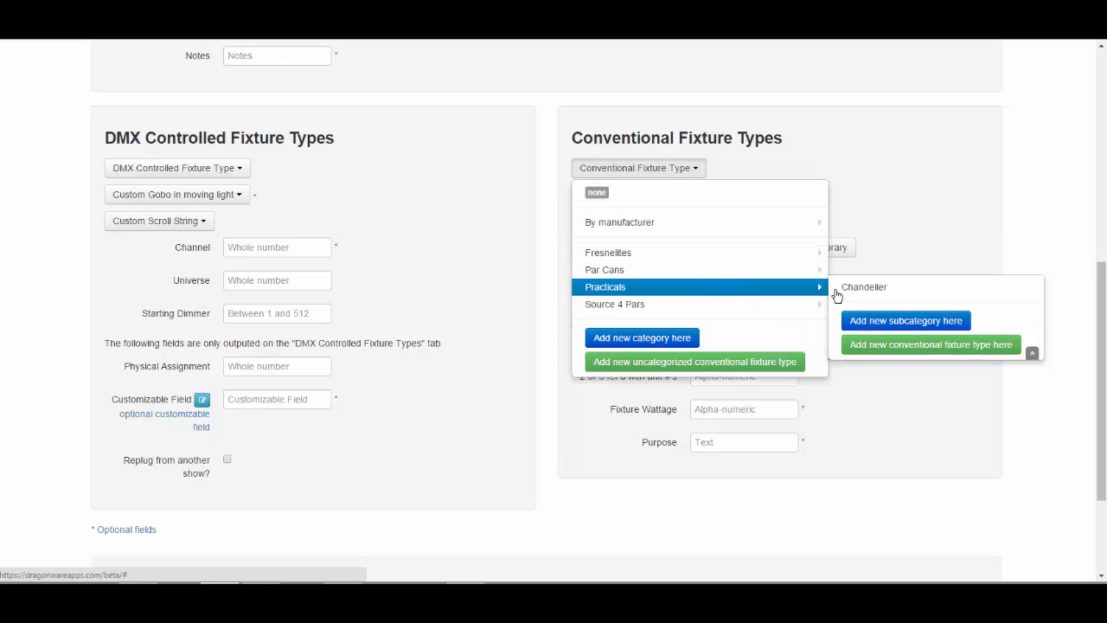
pyautogui.click(936, 291)
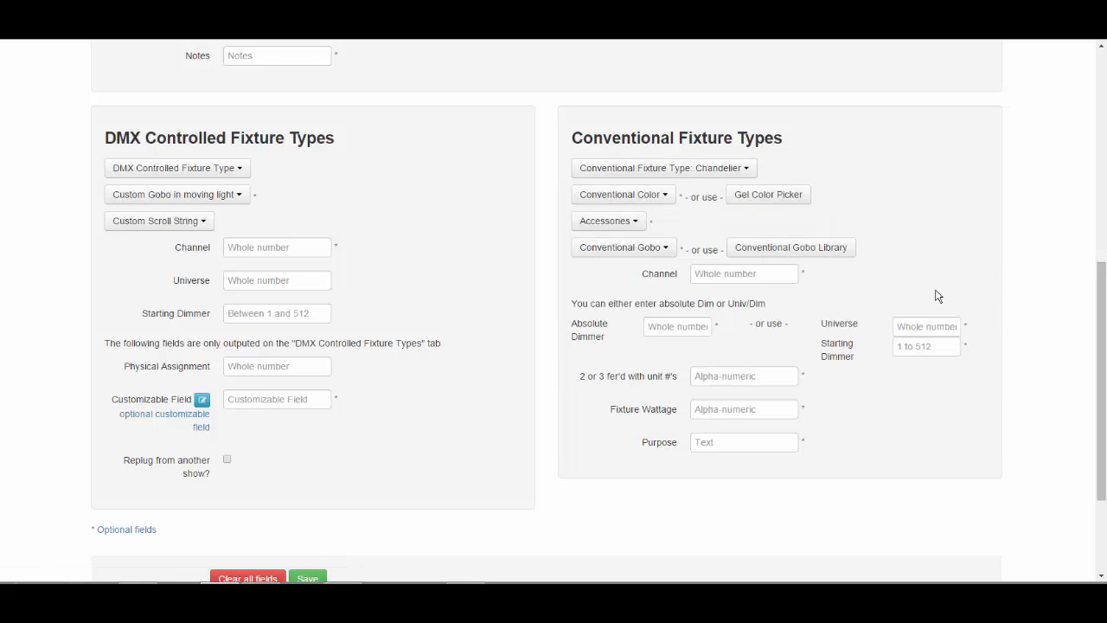
# - Move the Generic manufacturer's Rope Light fixture type into the Practicals category
pyautogui.click(722, 179)
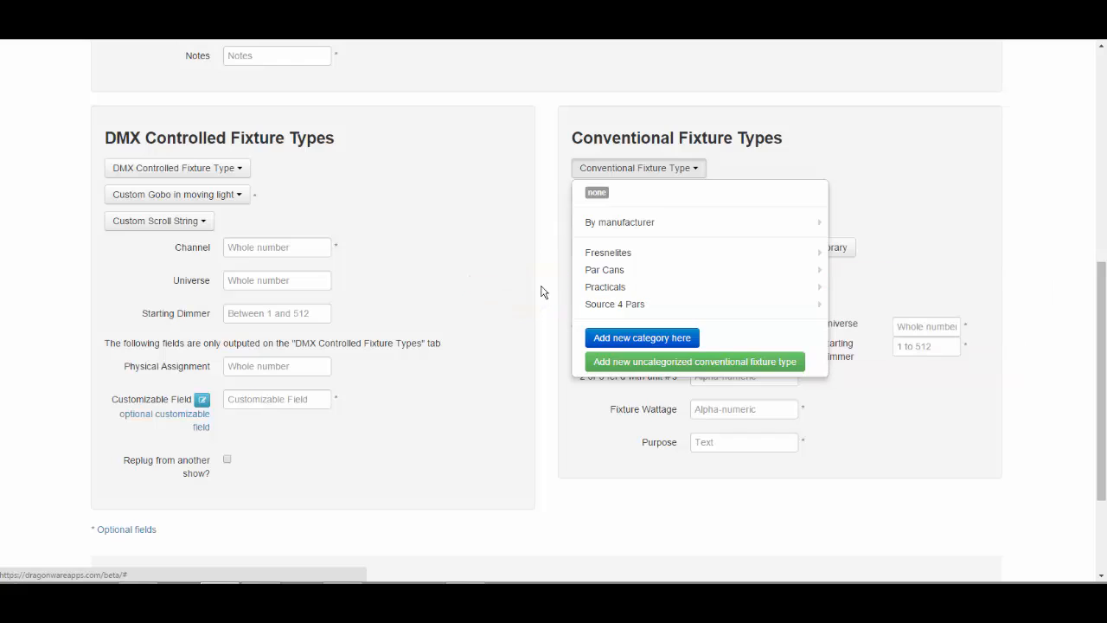
pyautogui.moveTo(586, 222)
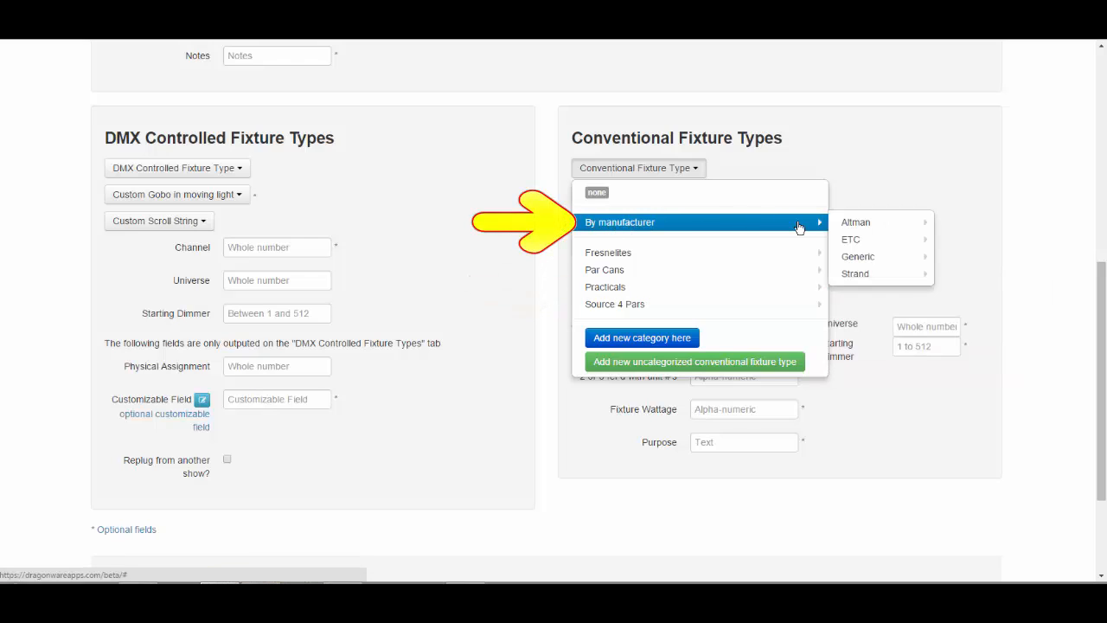
pyautogui.moveTo(862, 258)
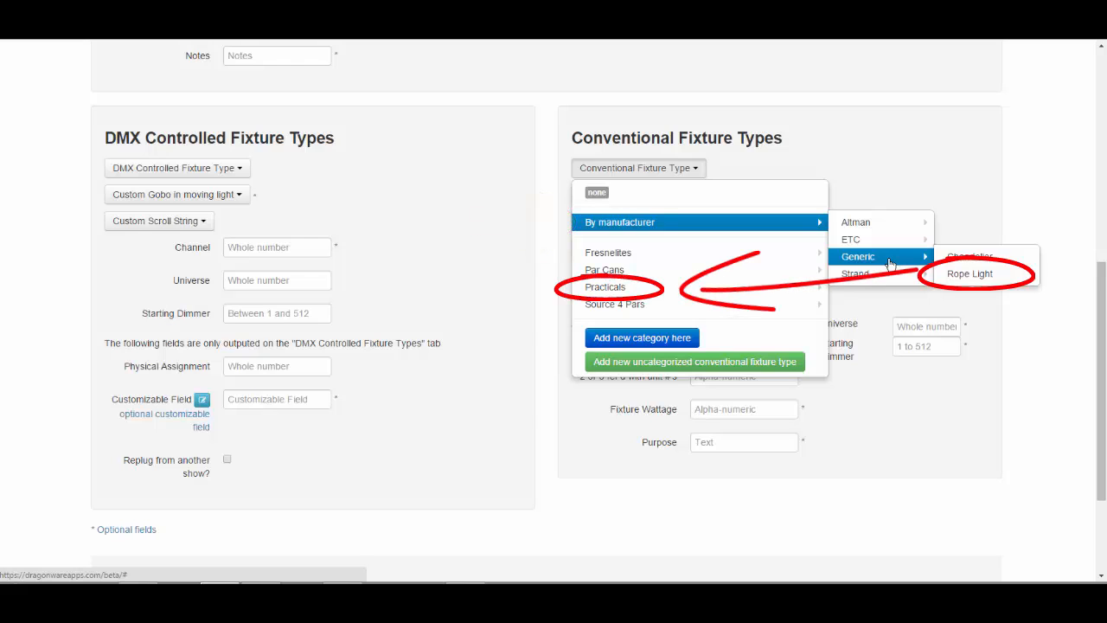
pyautogui.rightClick(1020, 276)
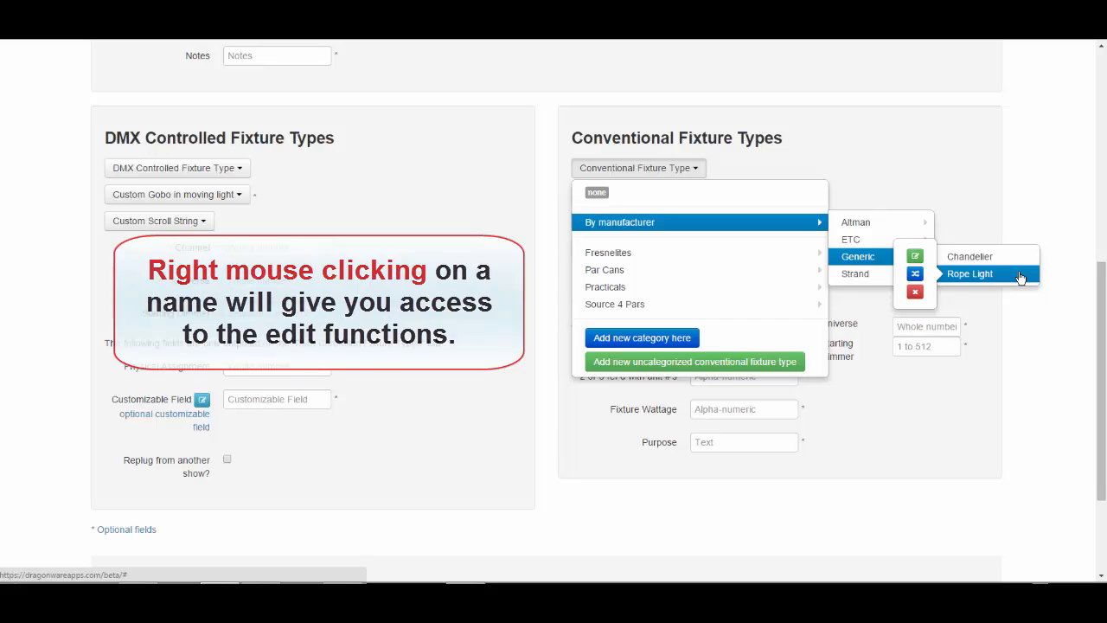
pyautogui.click(915, 279)
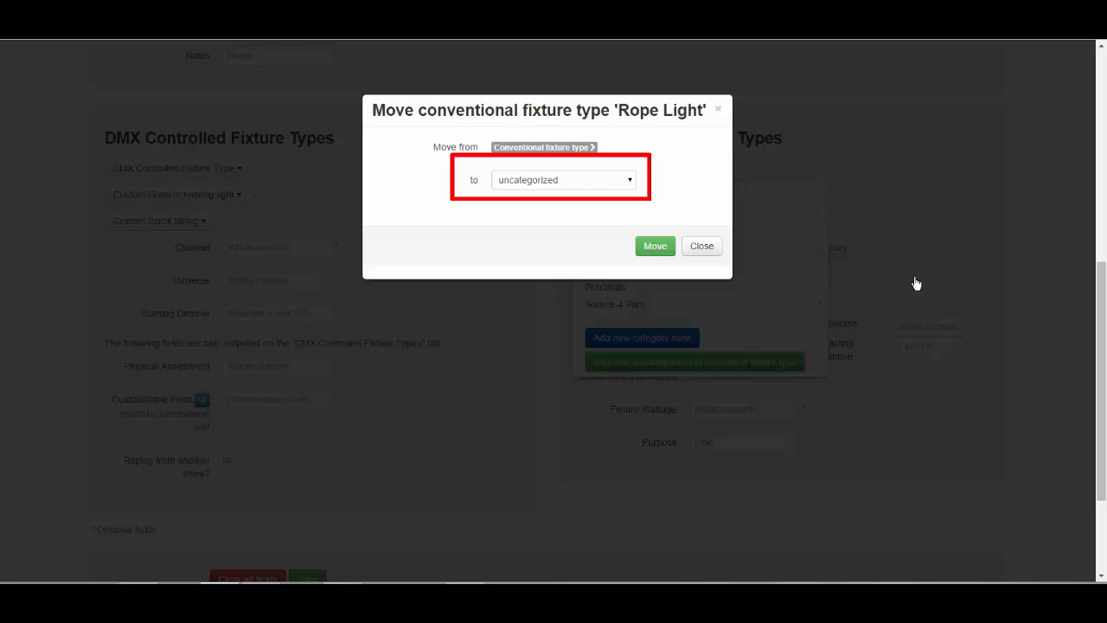
pyautogui.click(628, 179)
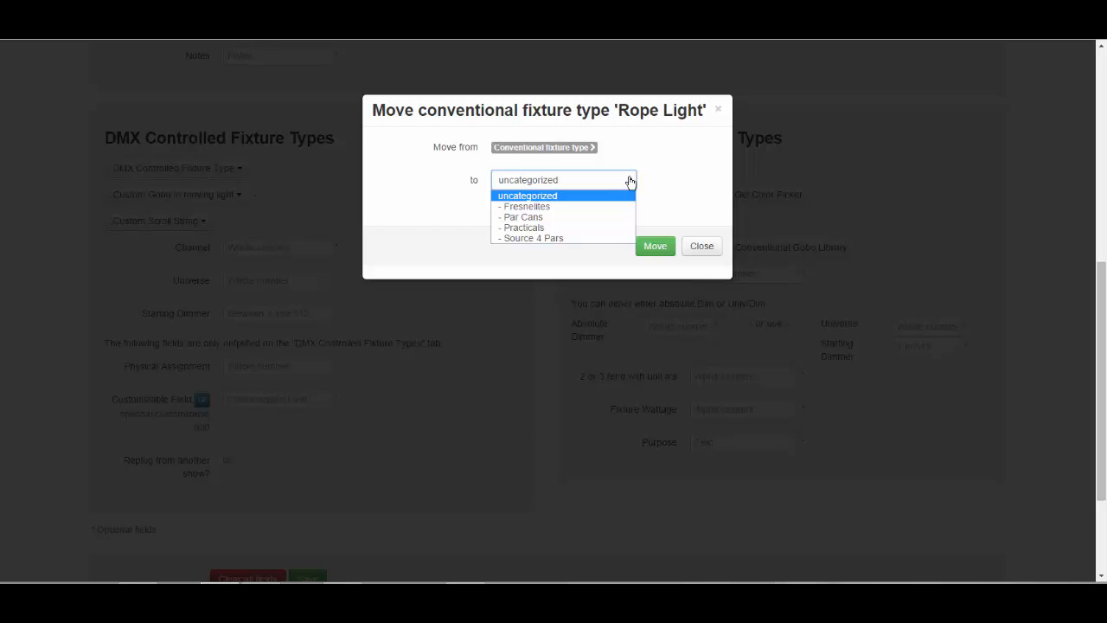
pyautogui.click(594, 227)
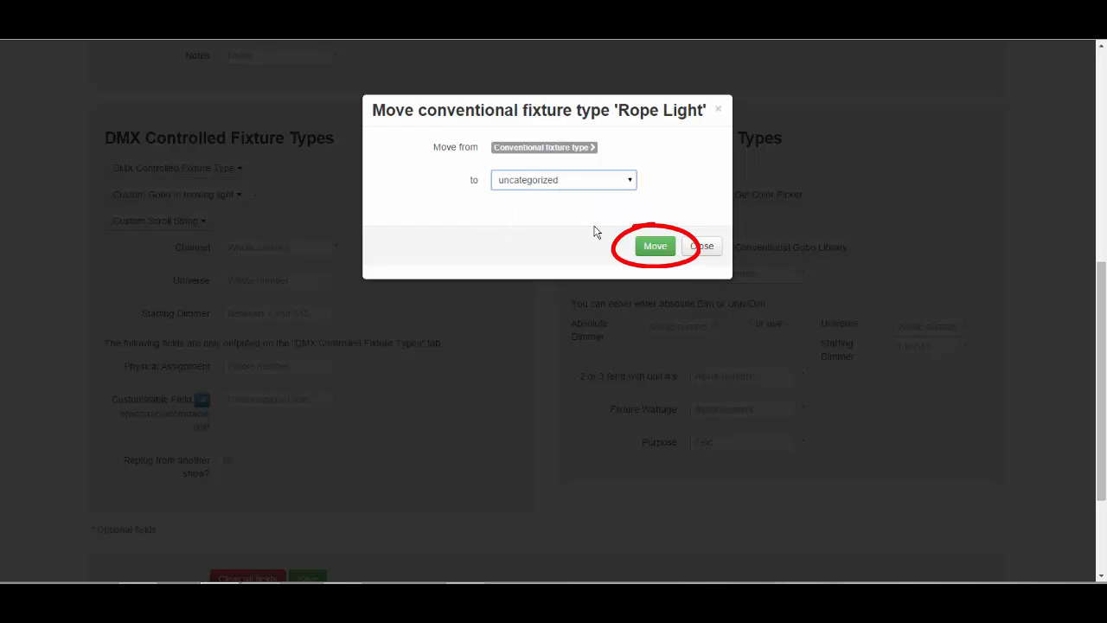
pyautogui.click(659, 246)
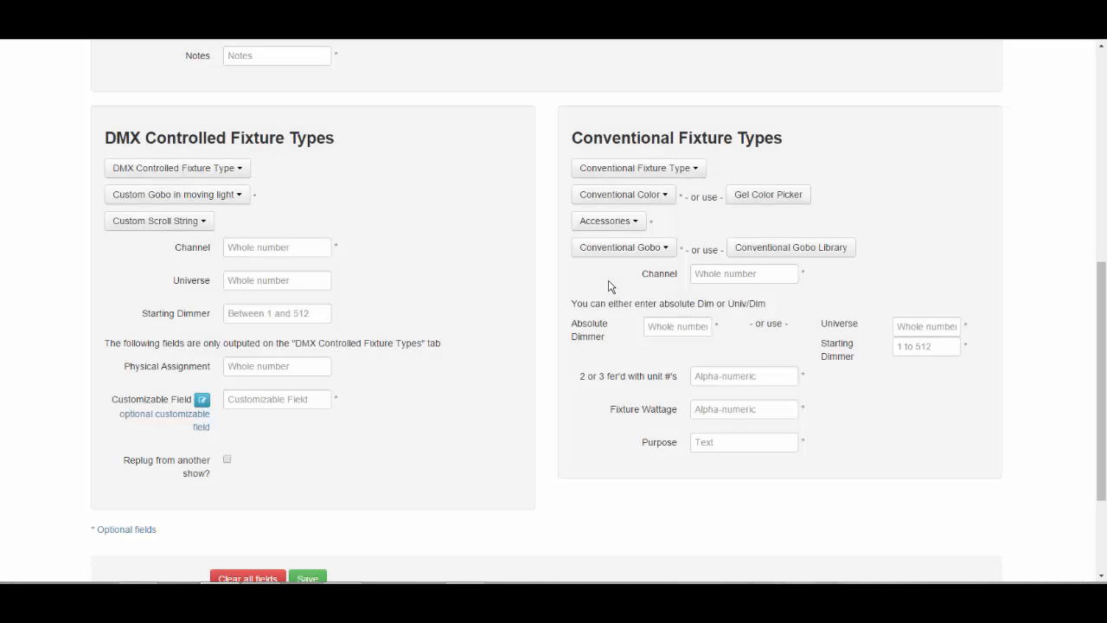
# - Rename the Par 56 conventional fixture type under the manufacturer Altman as Par 56 A
pyautogui.click(693, 174)
pyautogui.moveTo(702, 291)
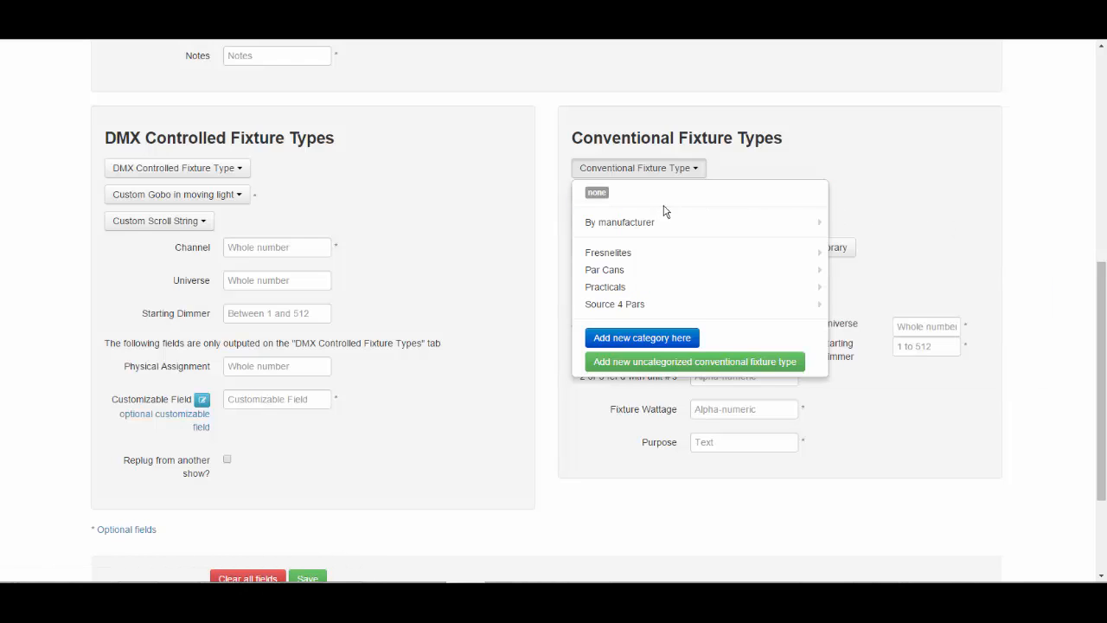
pyautogui.moveTo(643, 230)
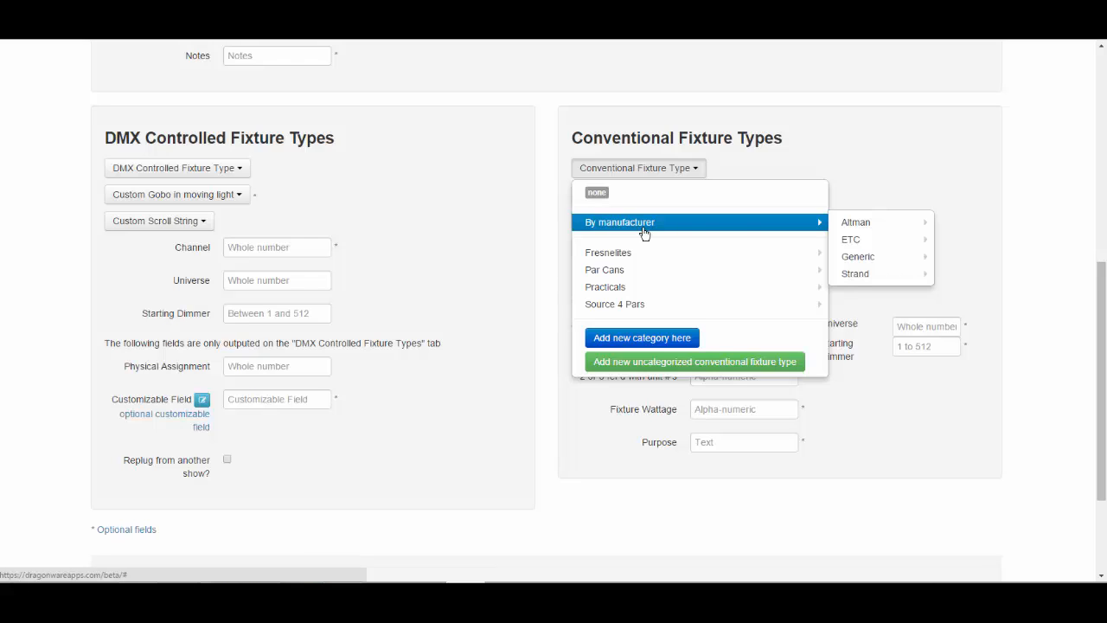
pyautogui.moveTo(869, 248)
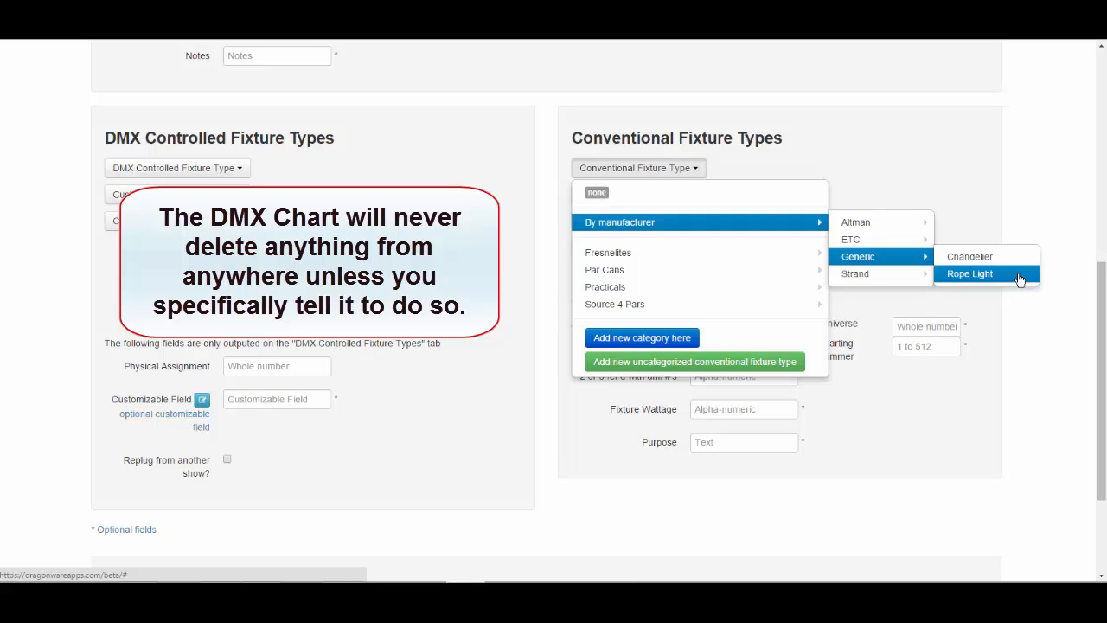
pyautogui.moveTo(886, 223)
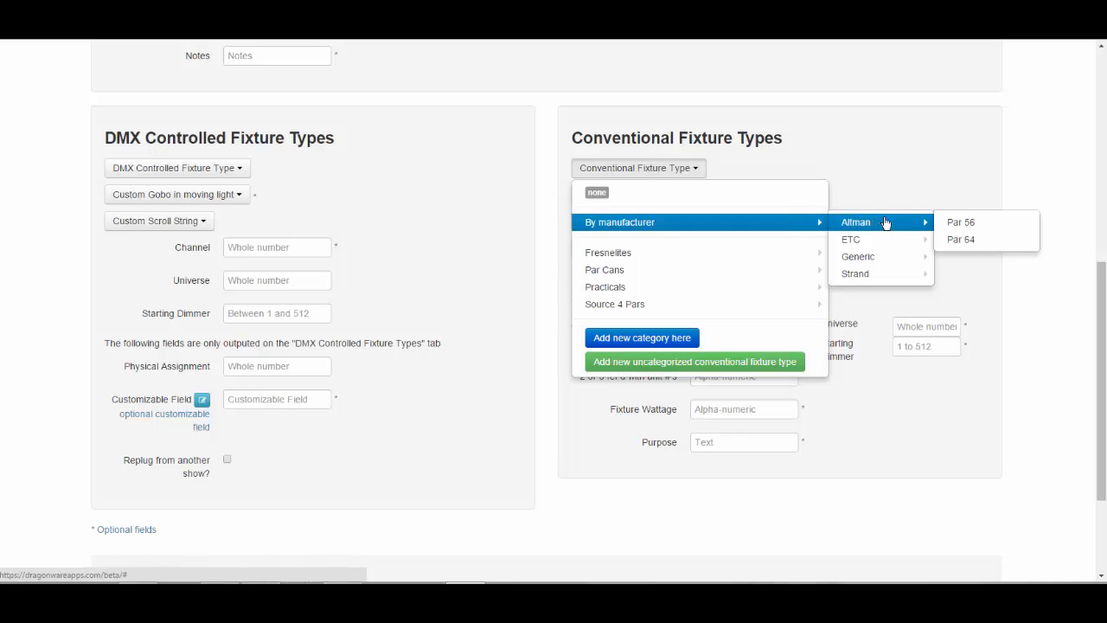
pyautogui.rightClick(998, 227)
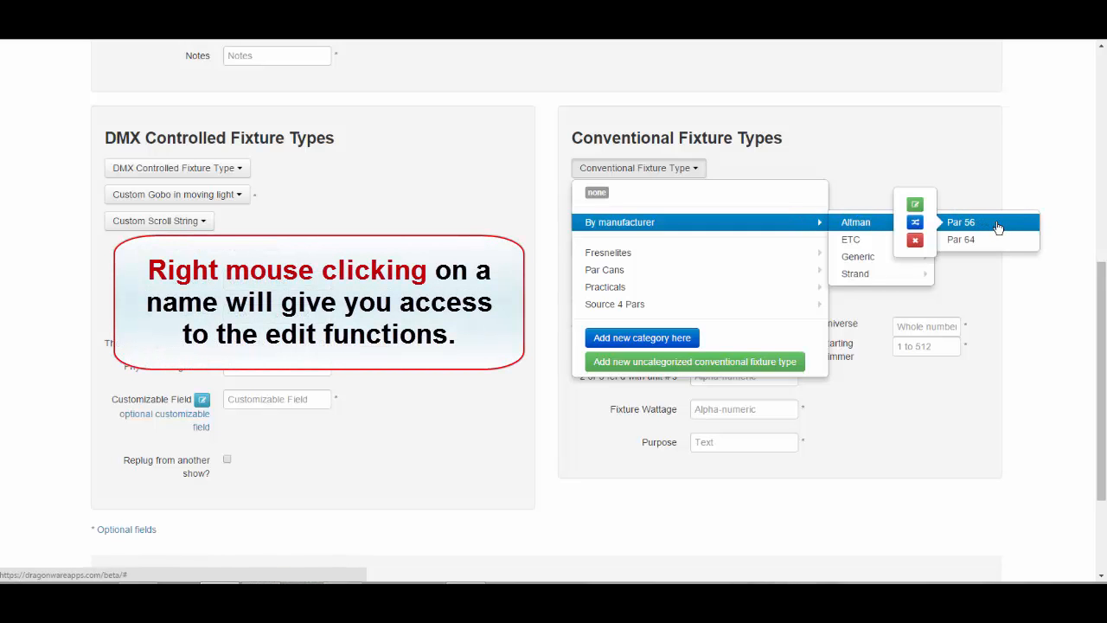
pyautogui.click(915, 206)
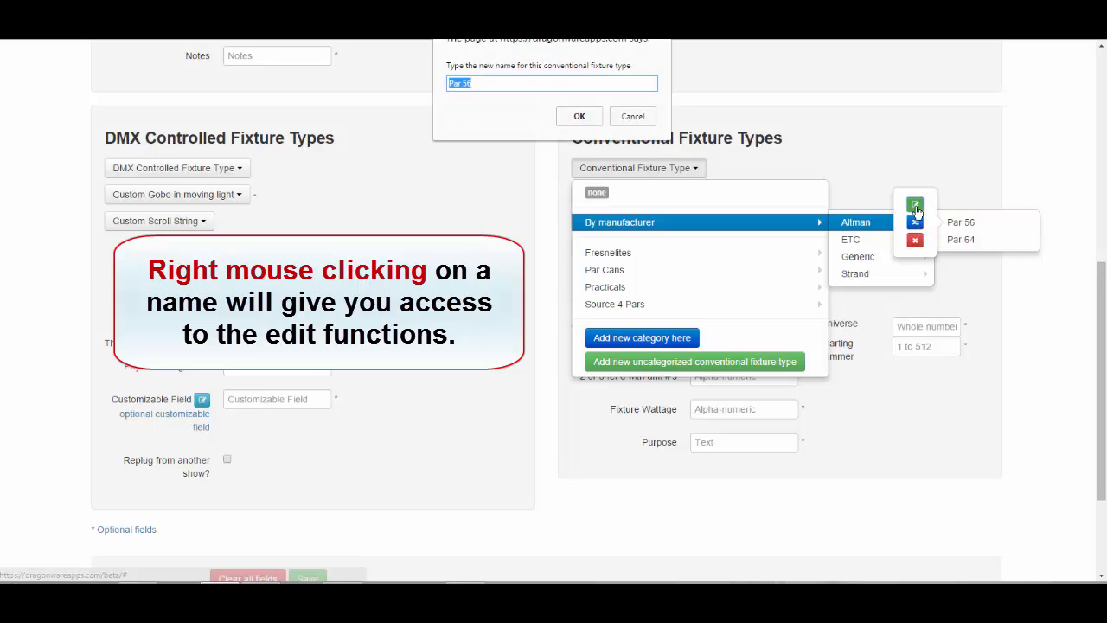
pyautogui.click(510, 83)
pyautogui.write('A')
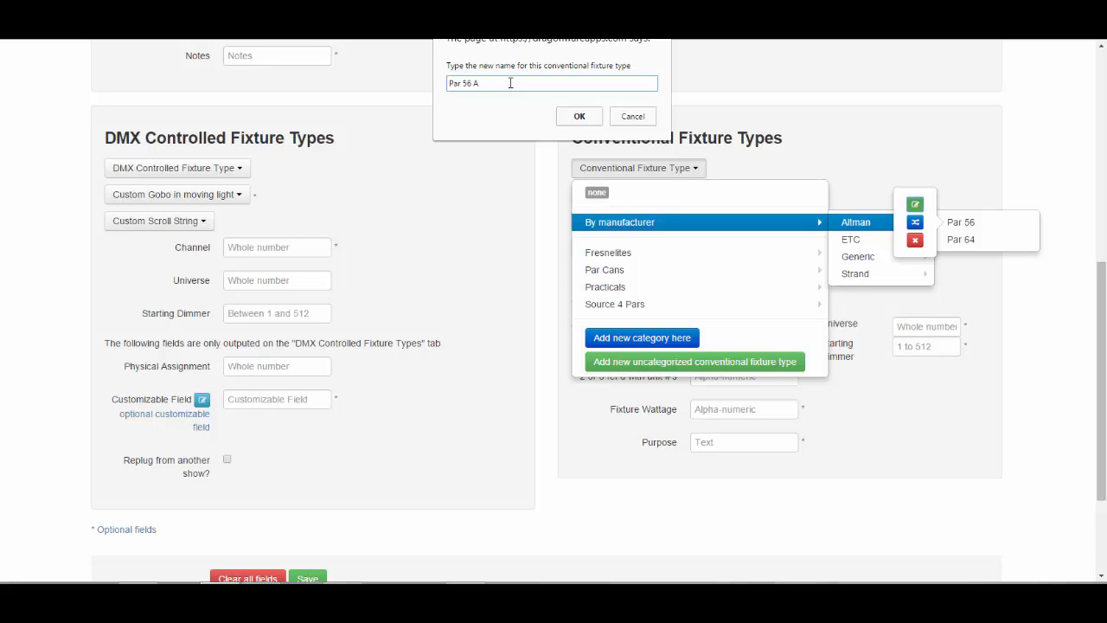
pyautogui.click(577, 115)
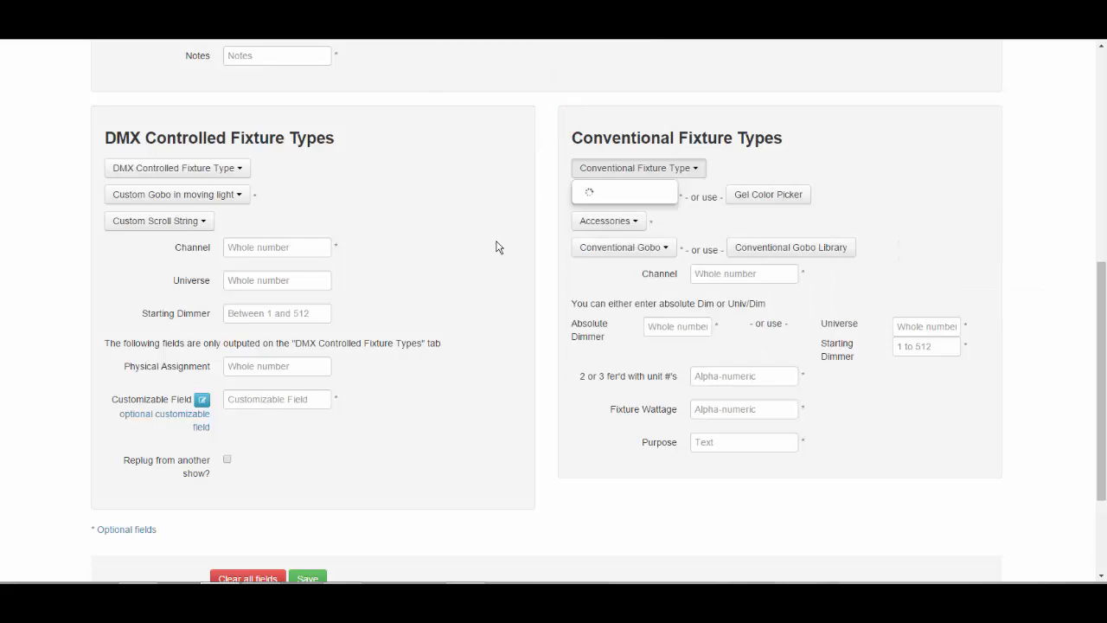
# - Open the edit functions for Altman's Par 56 A conventional fixture type
pyautogui.moveTo(817, 222)
pyautogui.moveTo(919, 222)
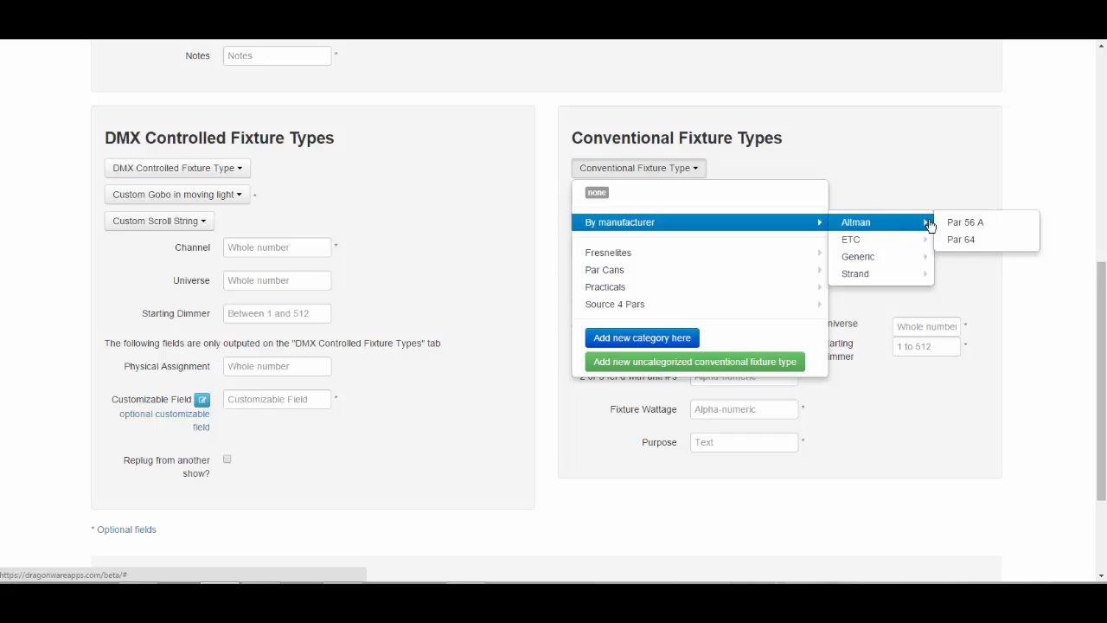
pyautogui.rightClick(1010, 225)
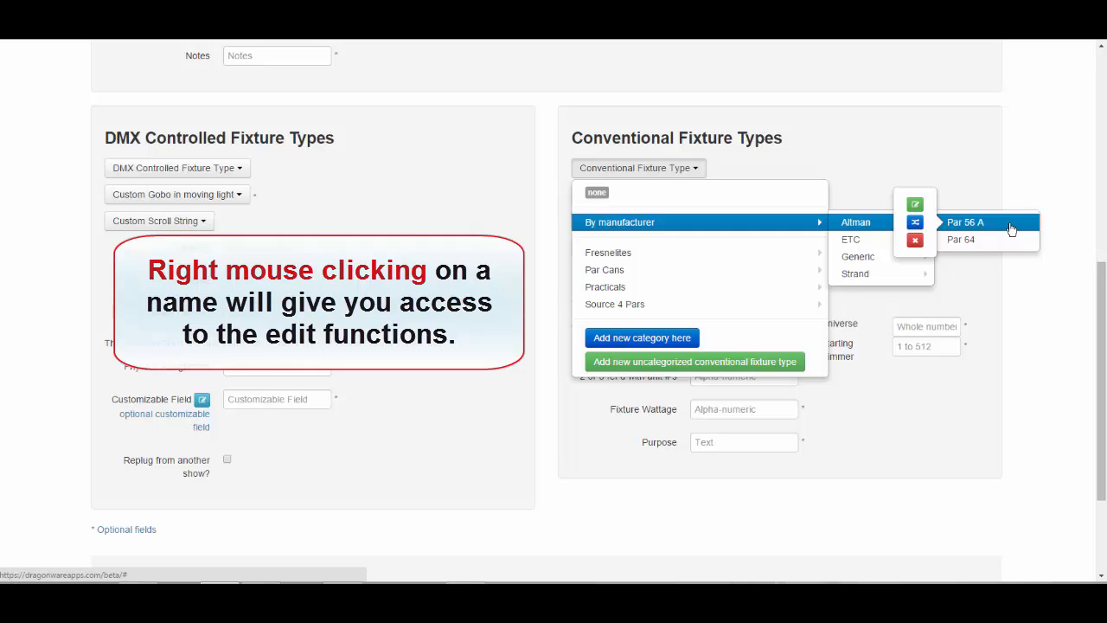